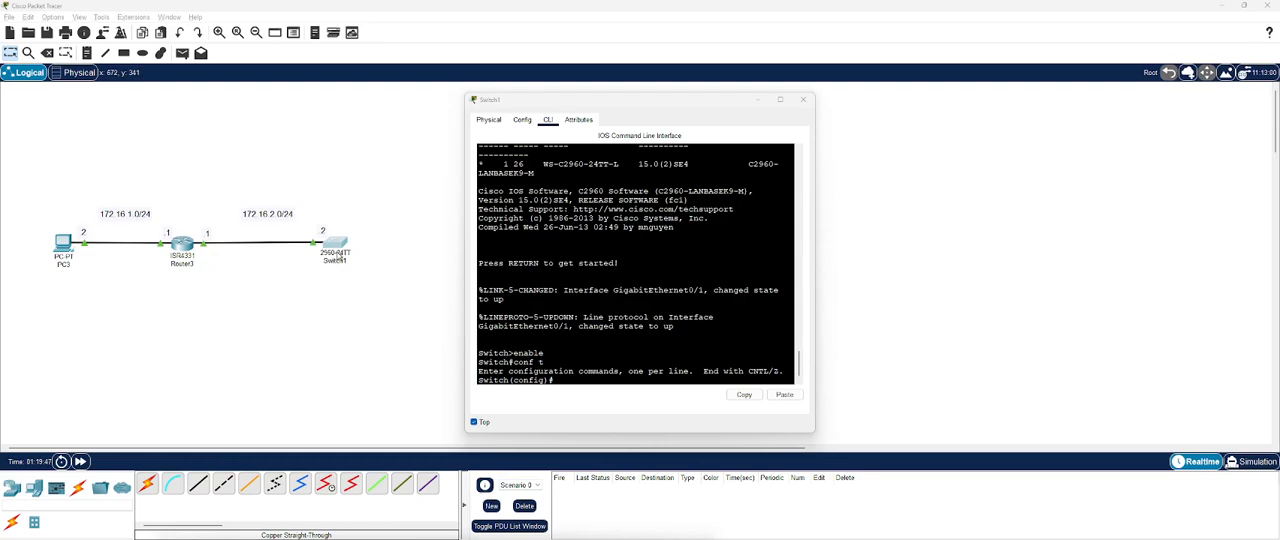
Step: Set the switch's hostname to SW1 and its IP domain name to fake.com
click(559, 381)
text(hostname)
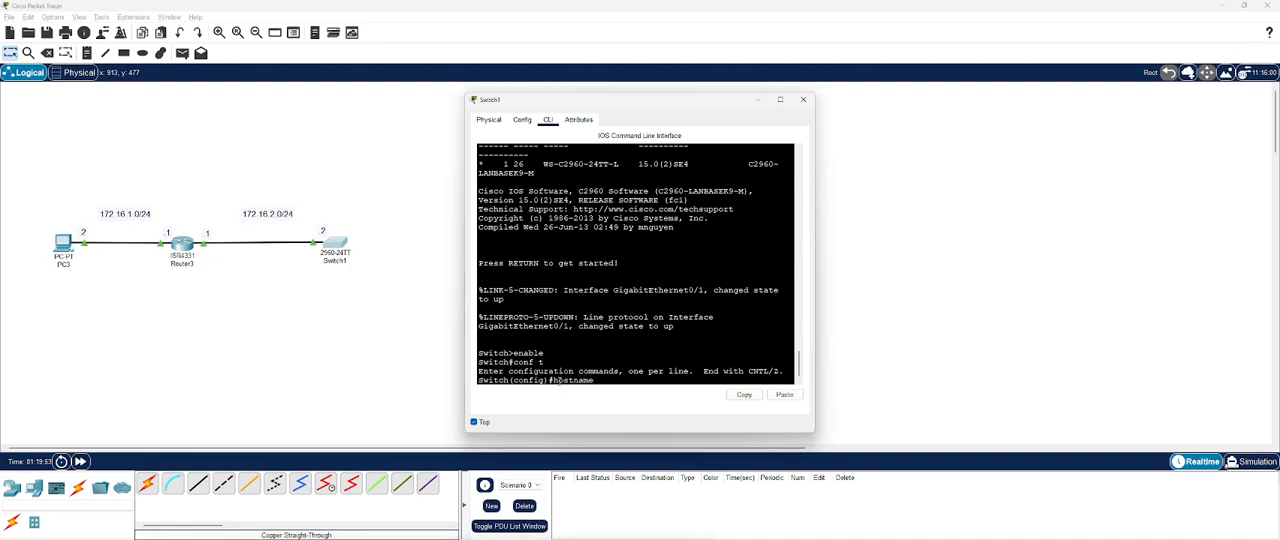
text( SW1)
key(Return)
text(ip domain-name fake.com)
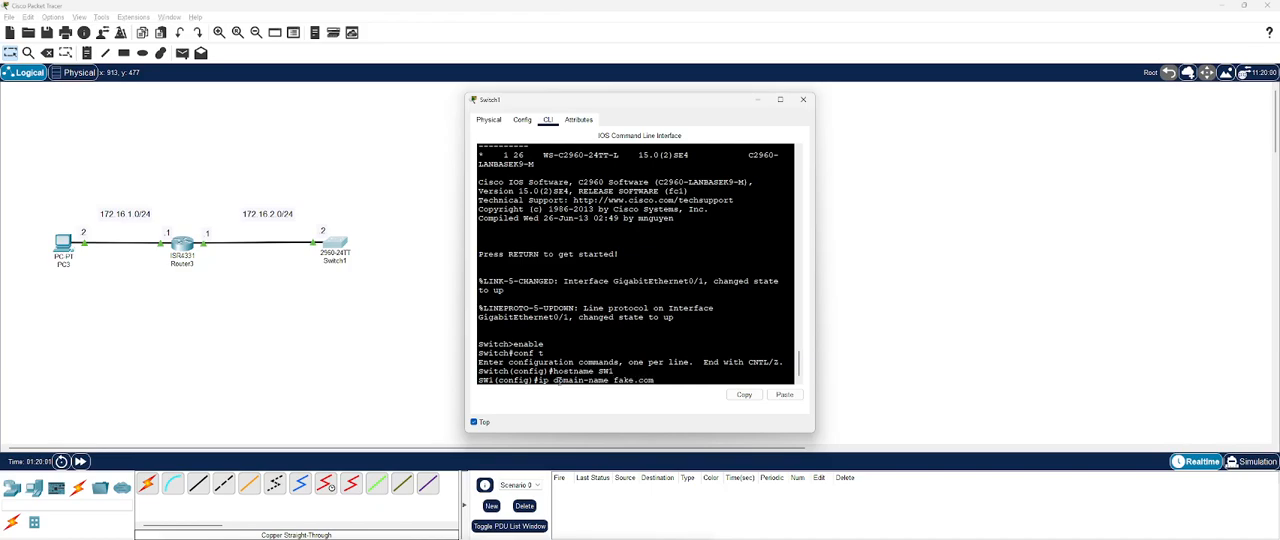
key(Return)
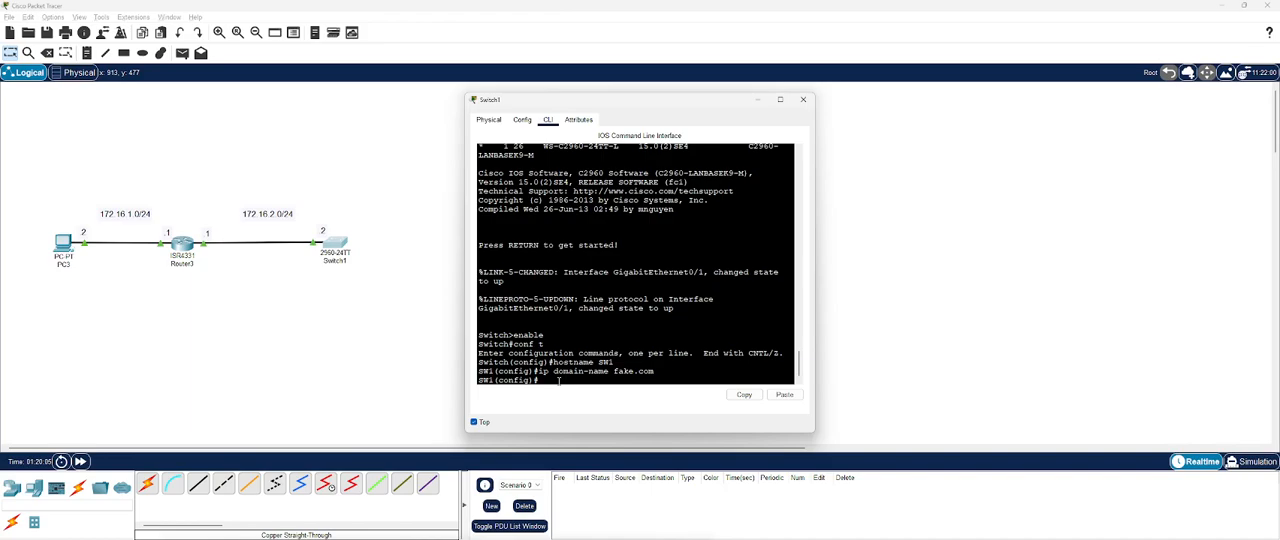
Step: Generate general-purpose RSA keys on the switch with crypto key generate rsa general-keys and a modulus of 1024
text(crypto k)
key(Tab)
text(gene)
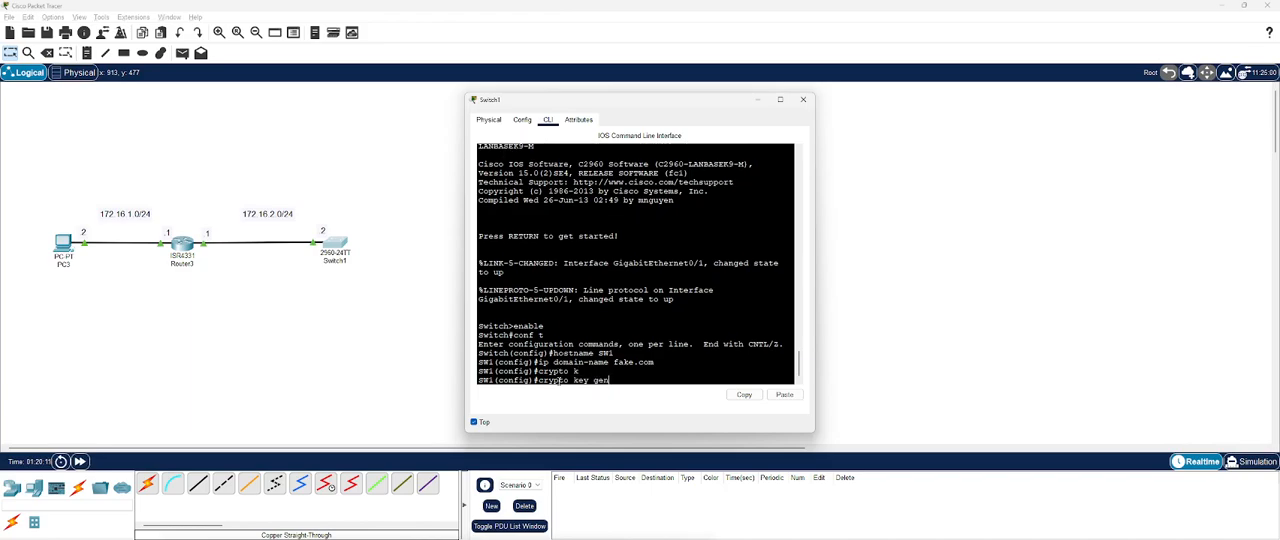
key(Tab)
text(rs)
key(Tab)
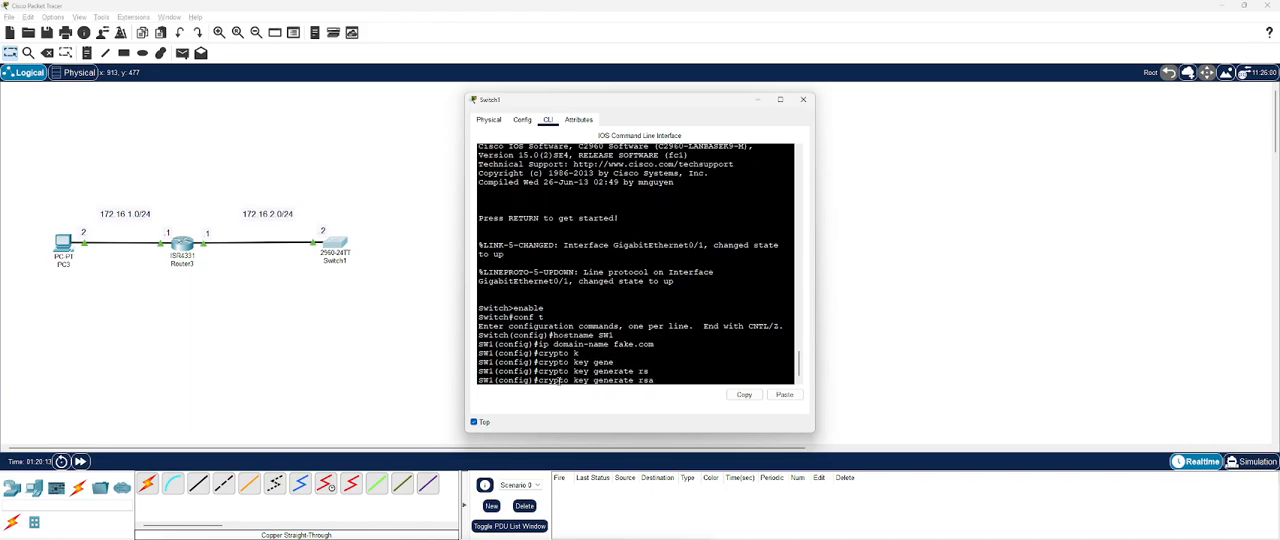
text(gen)
key(Tab)
text(mod)
key(Tab)
text(1024)
key(Return)
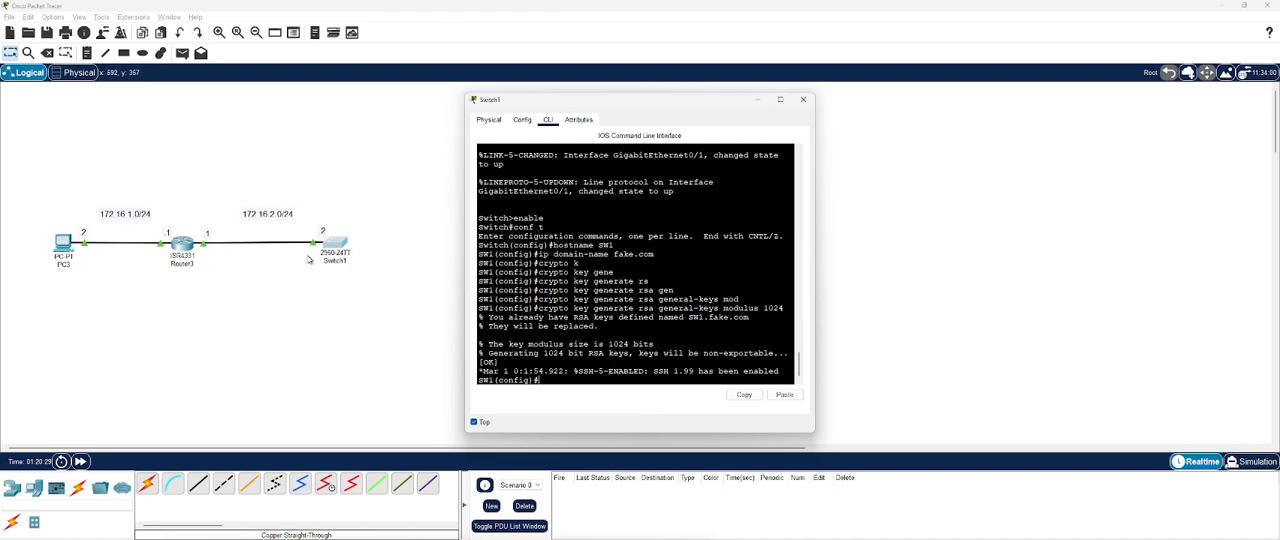
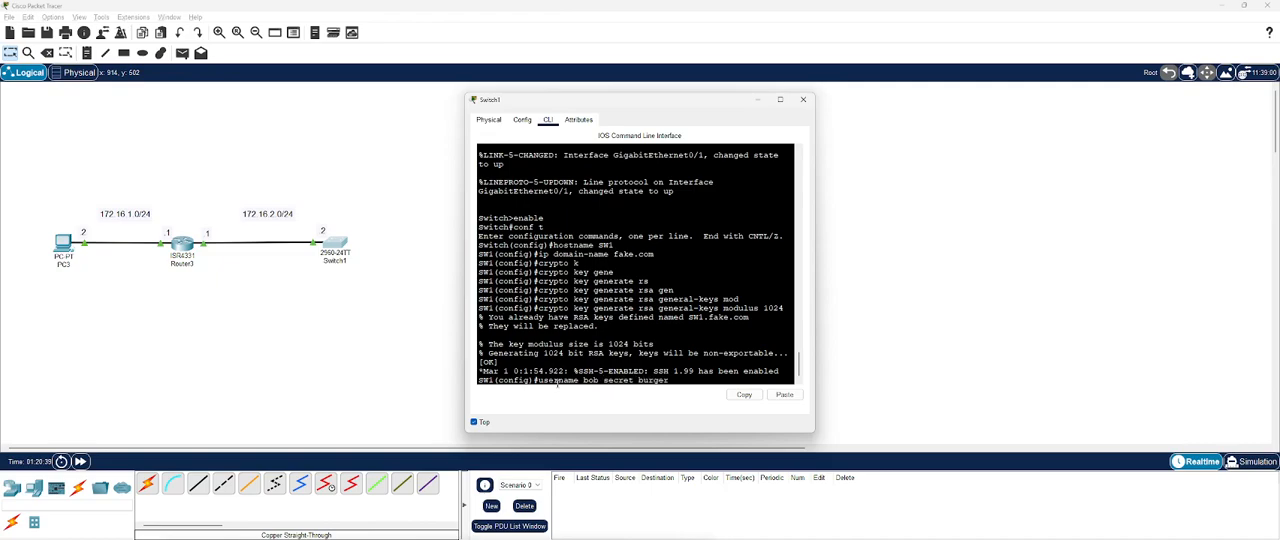
Step: Create a local user account on the switch, entering a username and its secret password
key(Return)
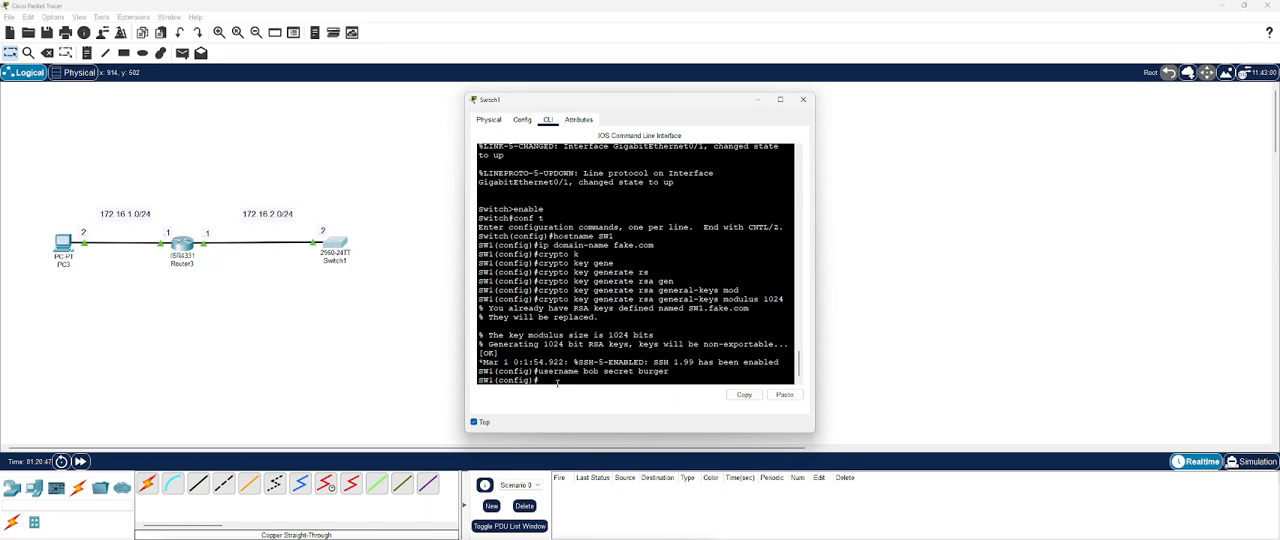
Step: Restrict VTY lines 0 to 15 to SSH input with local login, and return to global configuration mode
text(line vty 0 15)
key(Return)
text(transport input ssh)
key(Return)
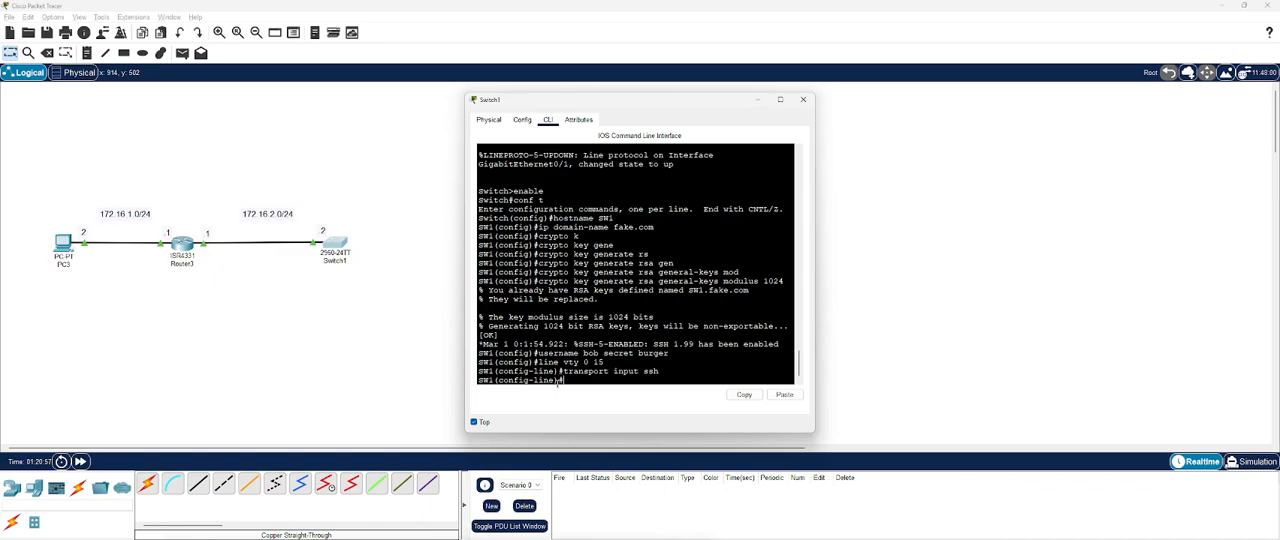
text(login local)
key(Return)
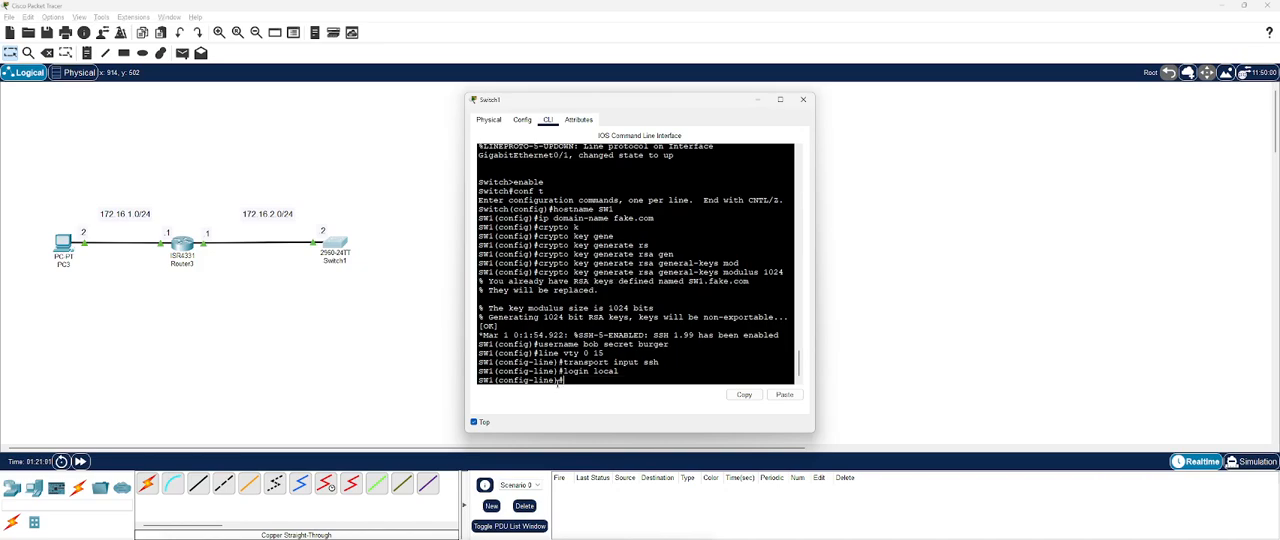
text(exit)
key(Return)
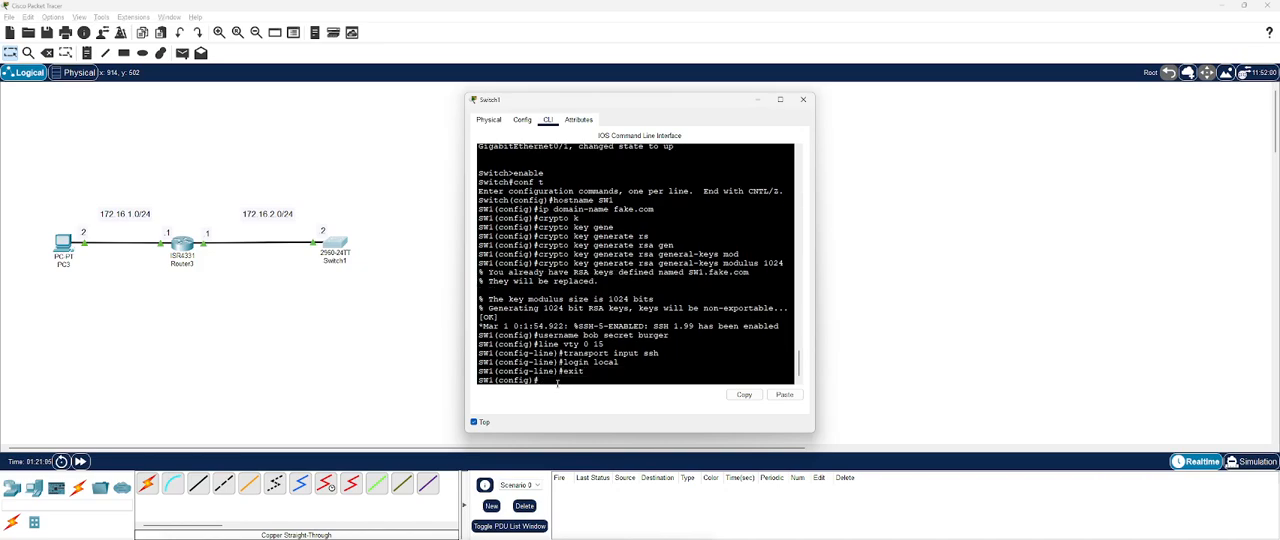
Step: Create VLAN 100 on the switch and name it Mgmt
text(vlan 100)
key(Return)
text(name Mgmt)
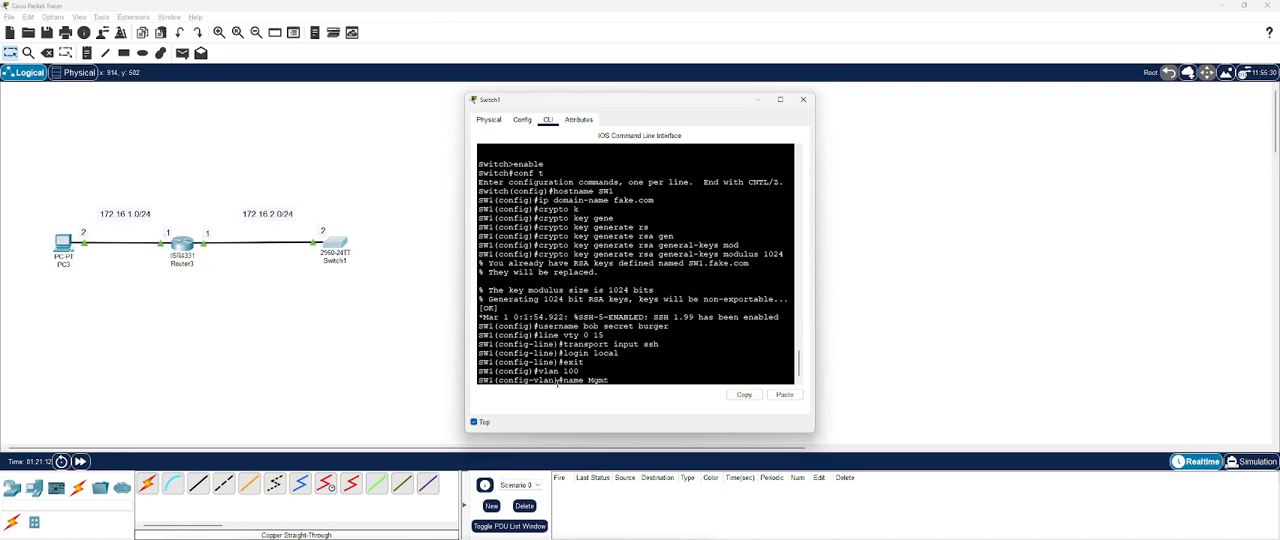
key(Return)
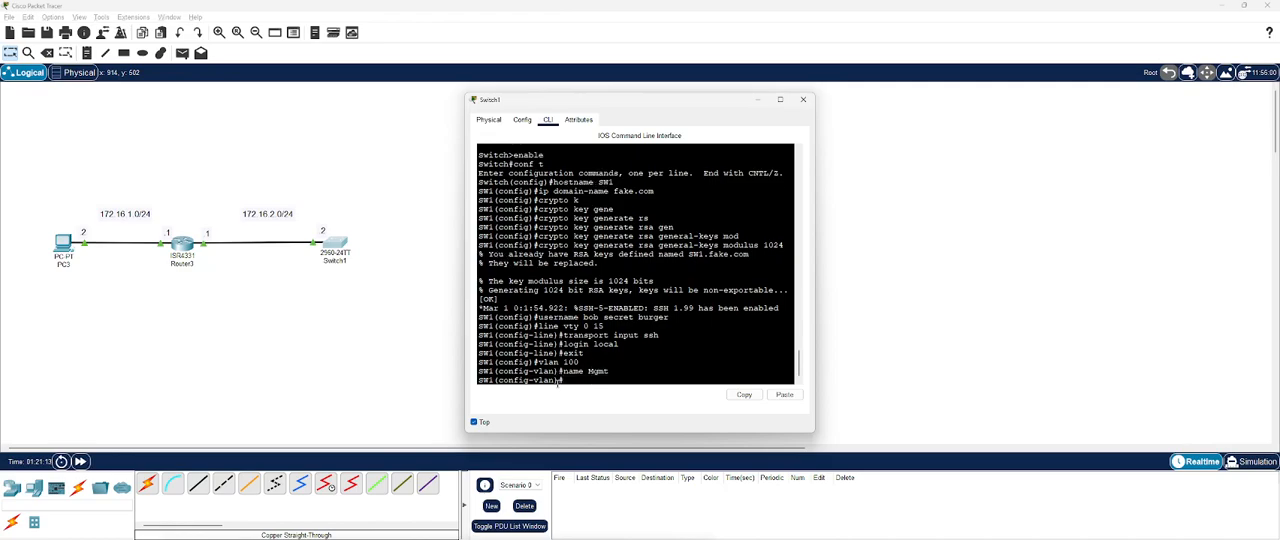
Step: Assign IP address 172.16.2.2 with mask 255.255.255.0 to interface VLAN 100, and return to global configuration mode
text(int vlan 100)
key(Return)
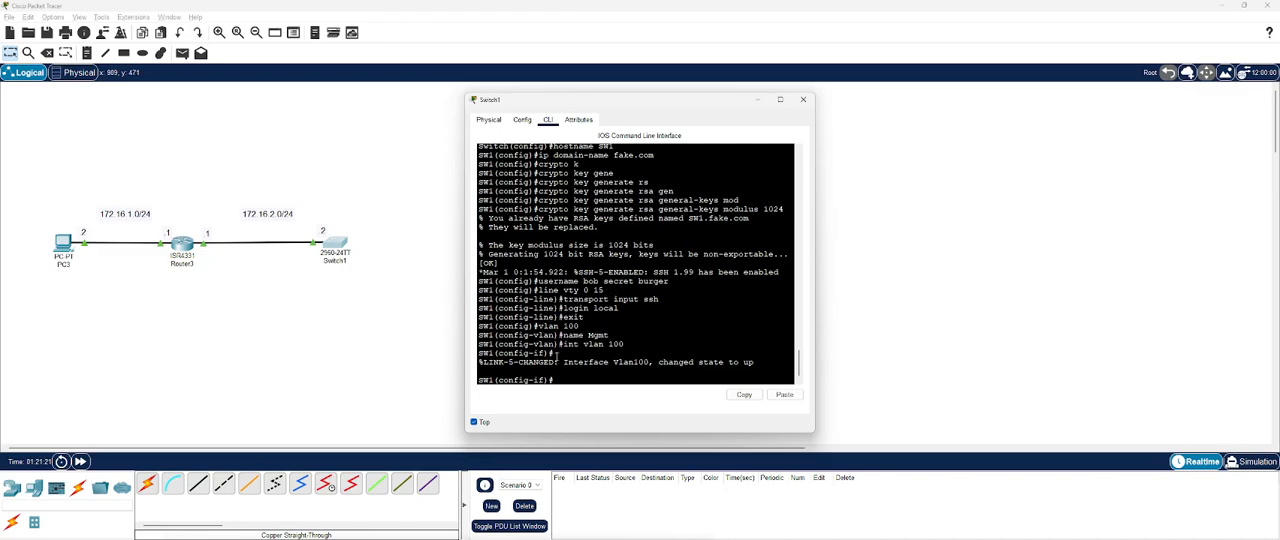
text(ip address 172.16.2.2 255.255.255.0)
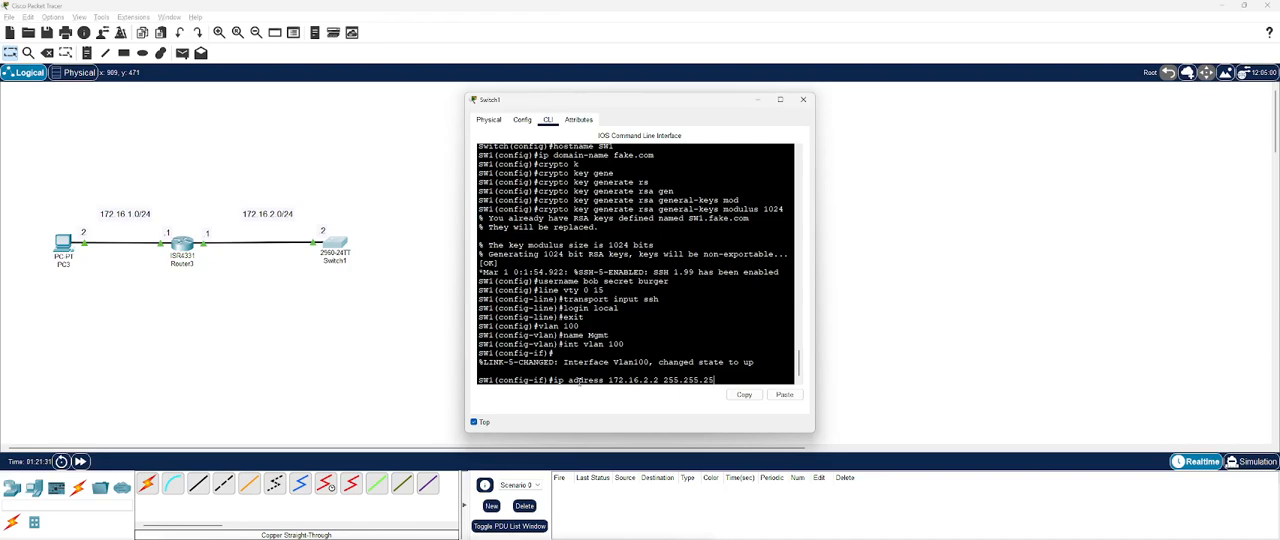
key(Return)
text(exit)
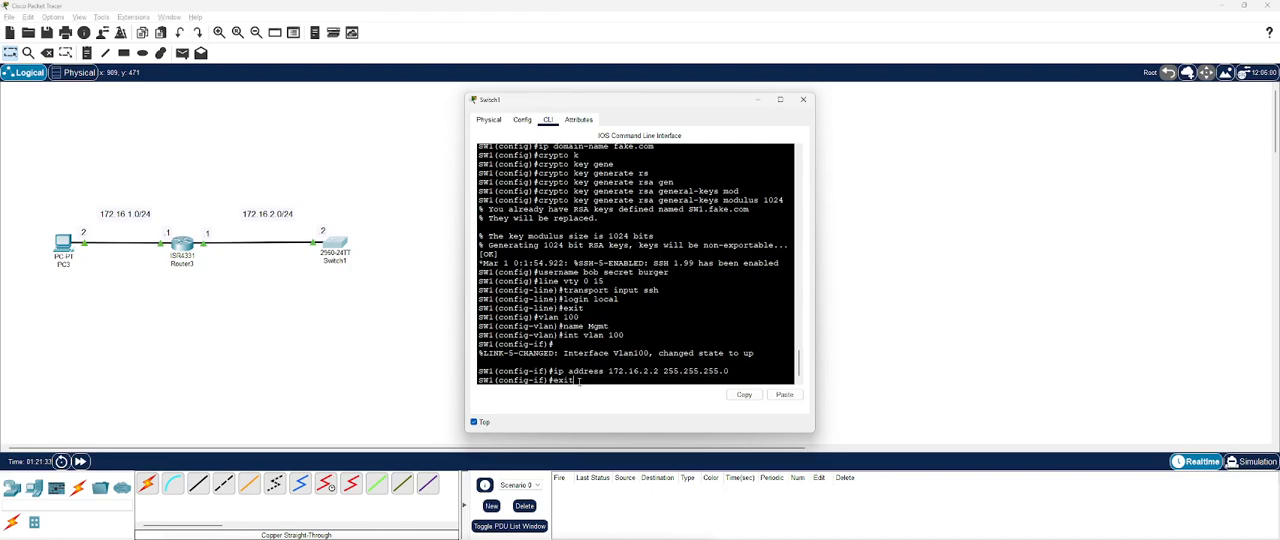
key(Return)
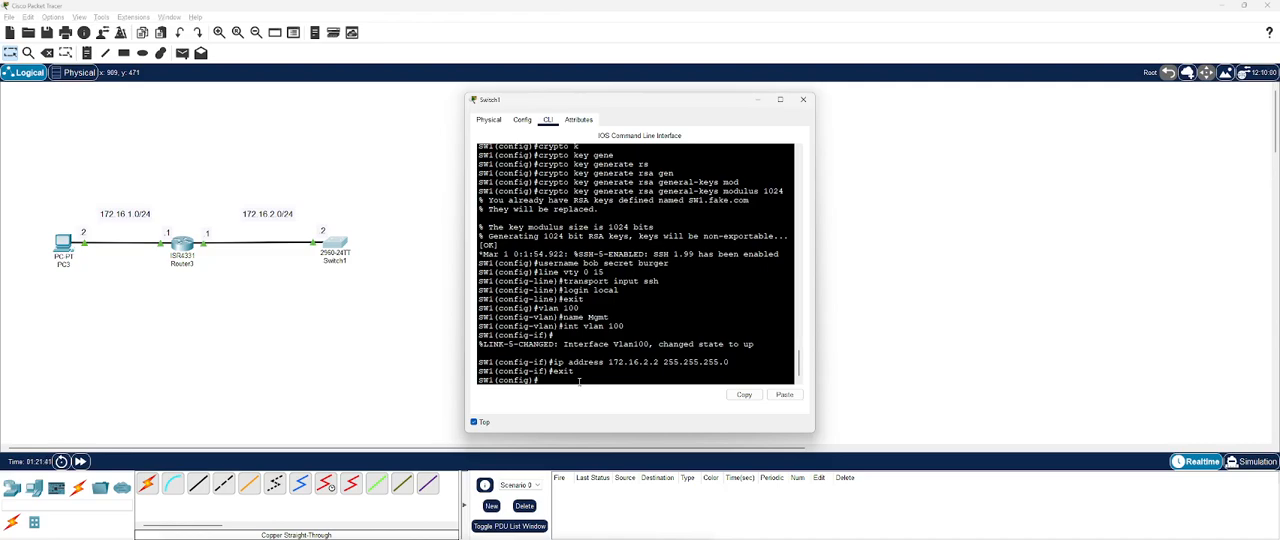
Step: Set the switch's default gateway to 172.16.2.1
text(ip def ault-gateway 172.16)
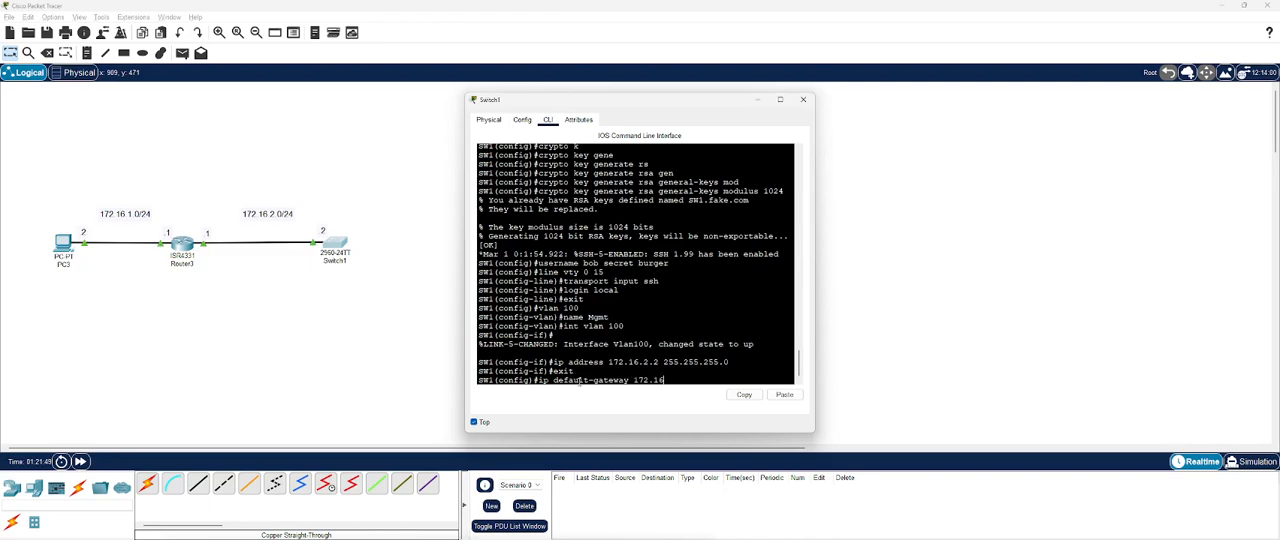
text(.2.1)
key(Return)
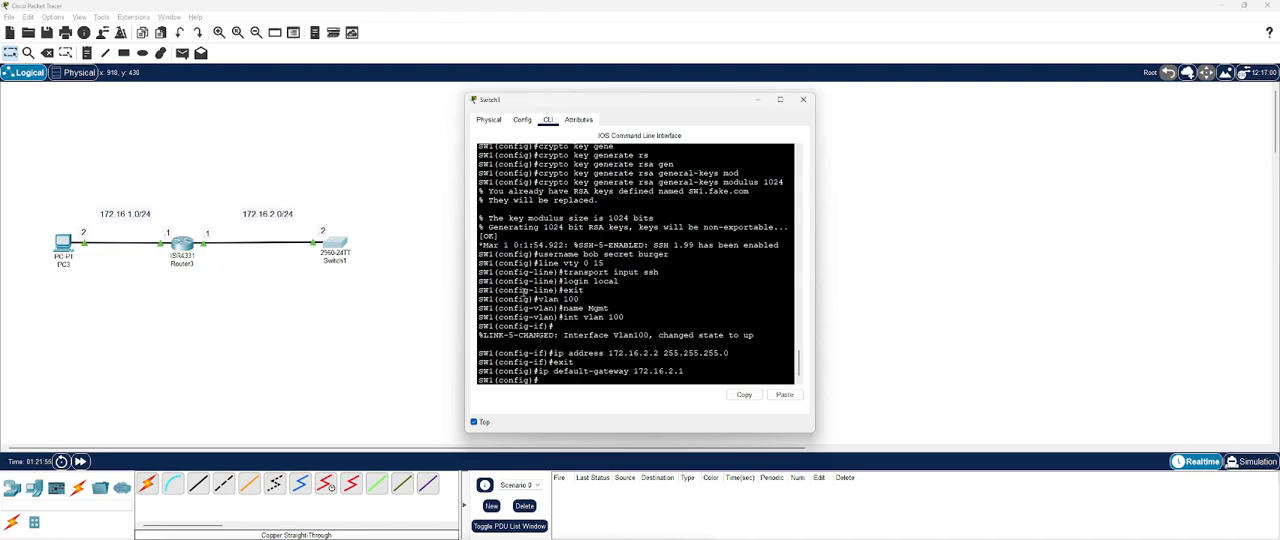
Step: Show the brief VLAN list from configuration mode to check which ports belong to VLAN 100
drag(624, 319, 588, 309)
click(603, 380)
text(do show vlan bri)
key(Return)
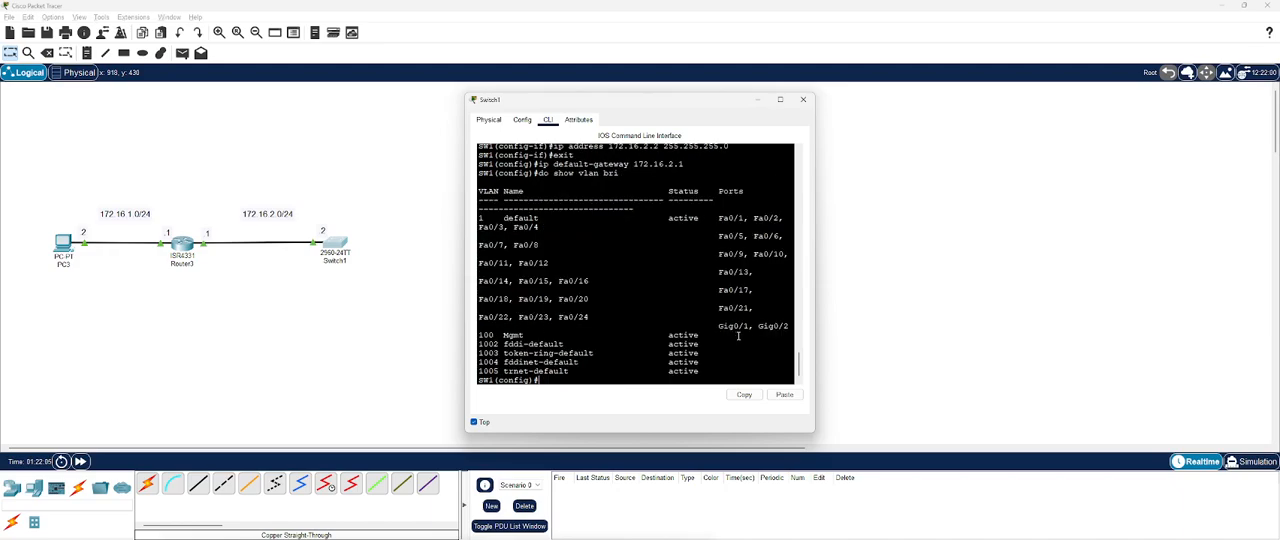
Step: Show the full IP interface brief and widen the switch window to examine the status of VLAN 100
drag(766, 342, 543, 344)
click(687, 354)
text(do show ip int bri)
key(Return)
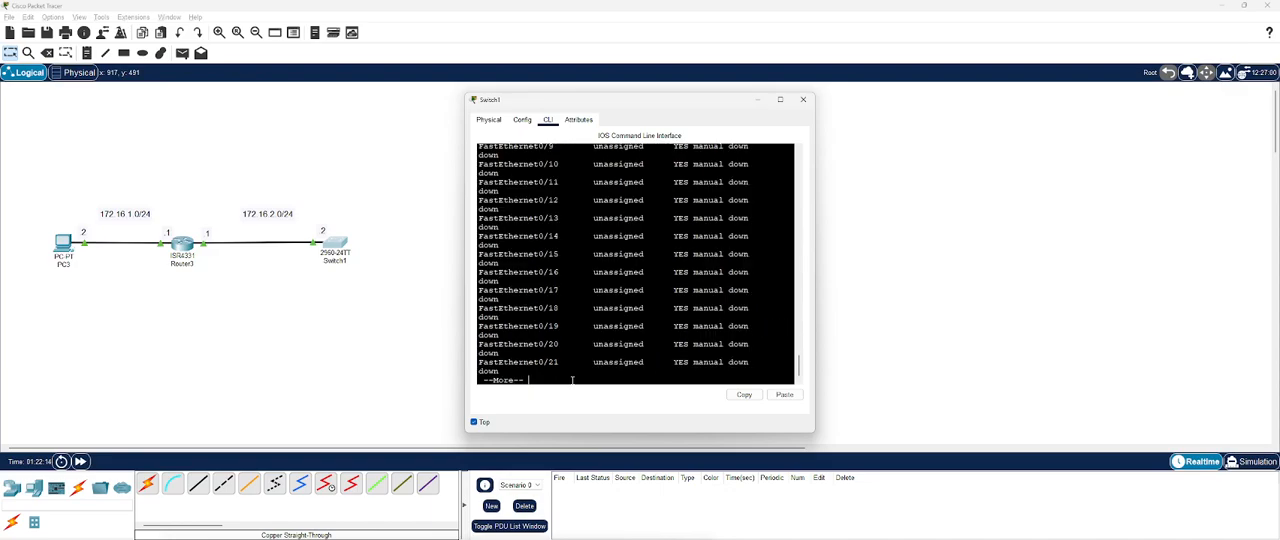
key(space)
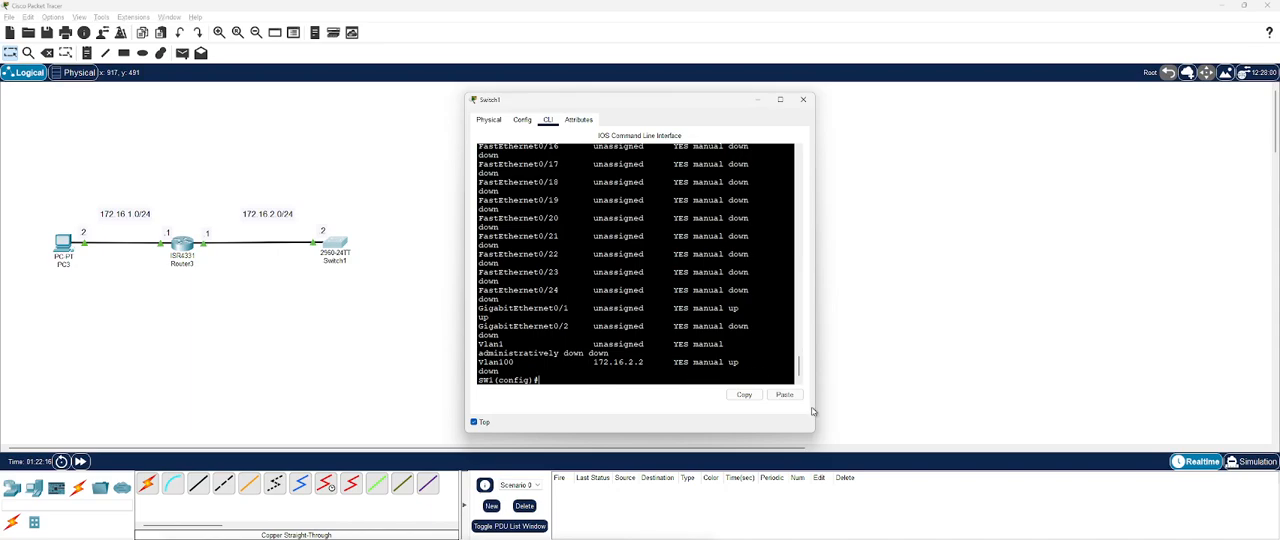
drag(815, 432, 1040, 452)
drag(499, 390, 574, 393)
click(732, 390)
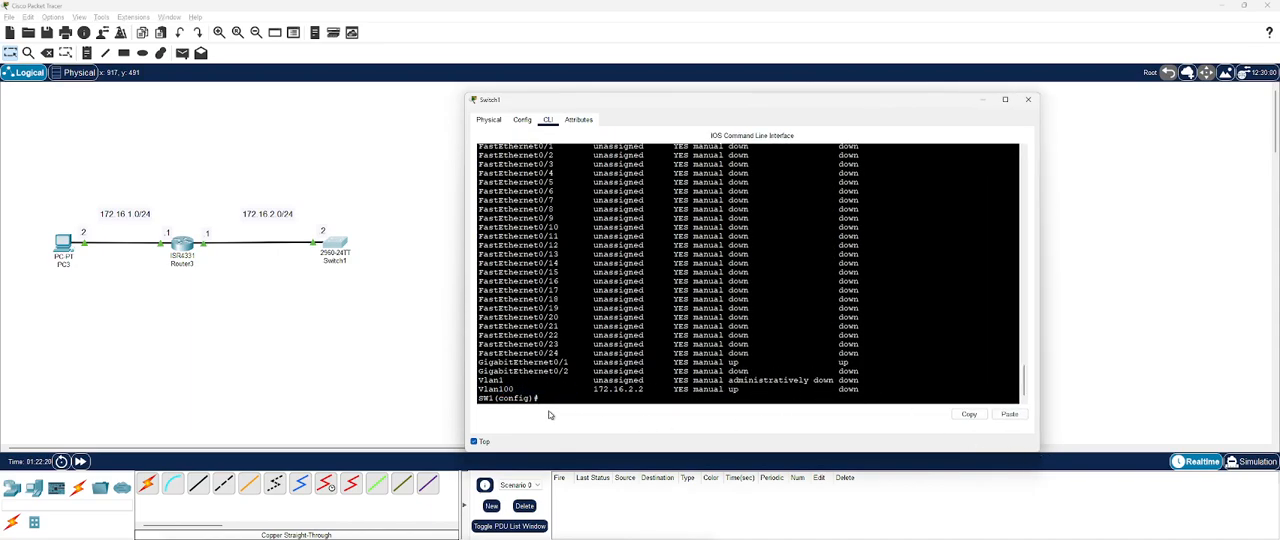
Step: Configure GigabitEthernet0/1 as an access port in VLAN 100 and recheck the IP interface brief
text(int g0/1)
key(Return)
text(switchport mode access)
key(Return)
text(switchport access vlan 100)
key(Return)
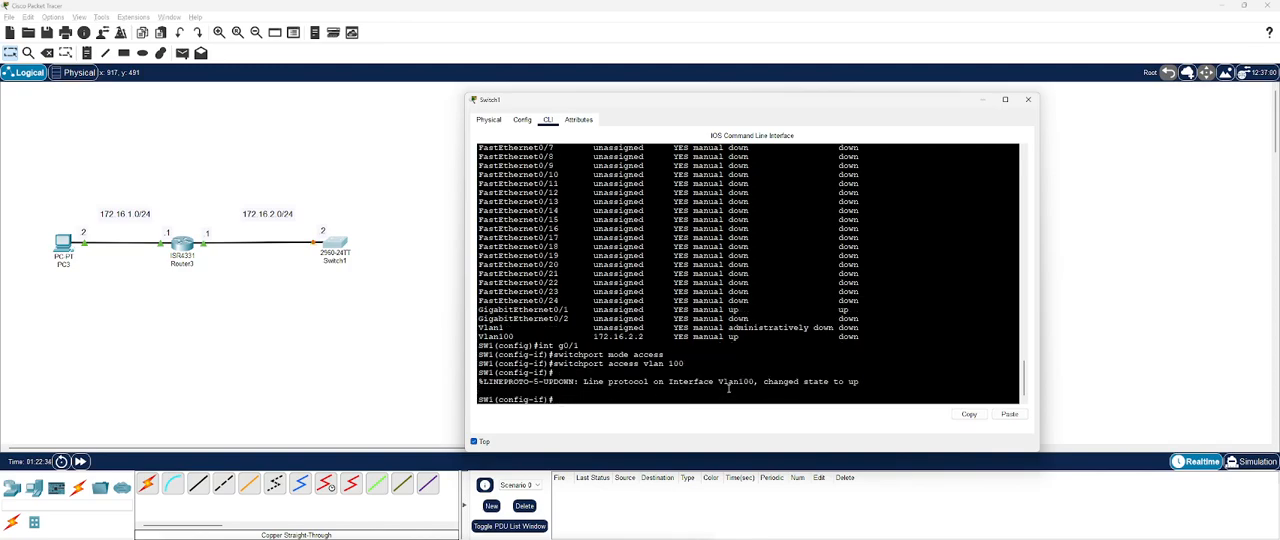
text(do show ip int bri)
key(Return)
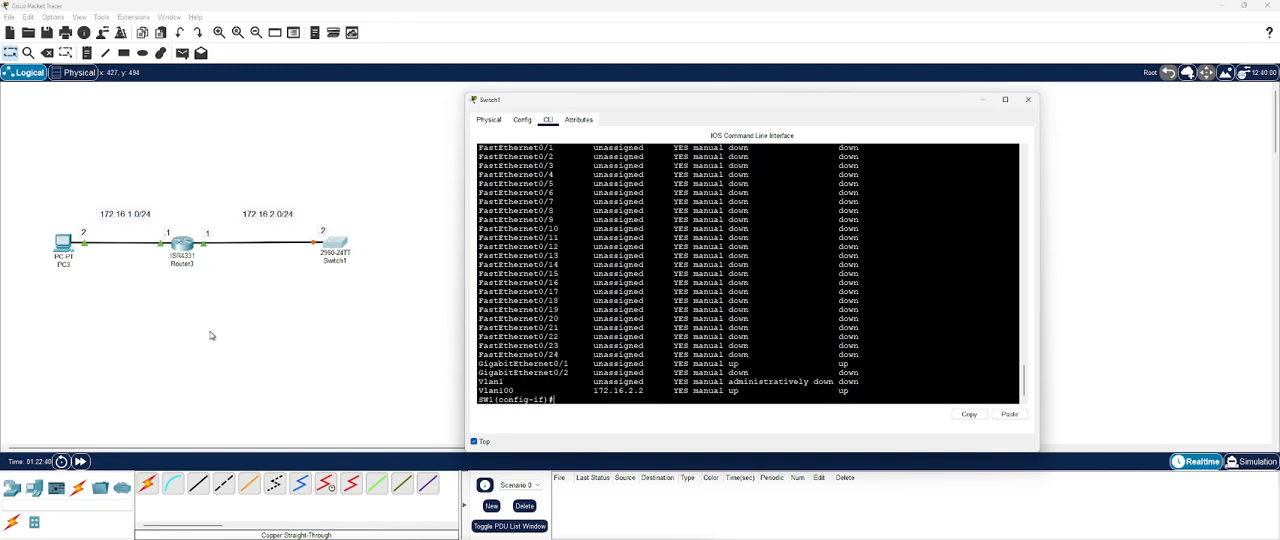
Step: Minimize the switch window and open the Telnet / SSH Client on PC3's desktop
click(83, 463)
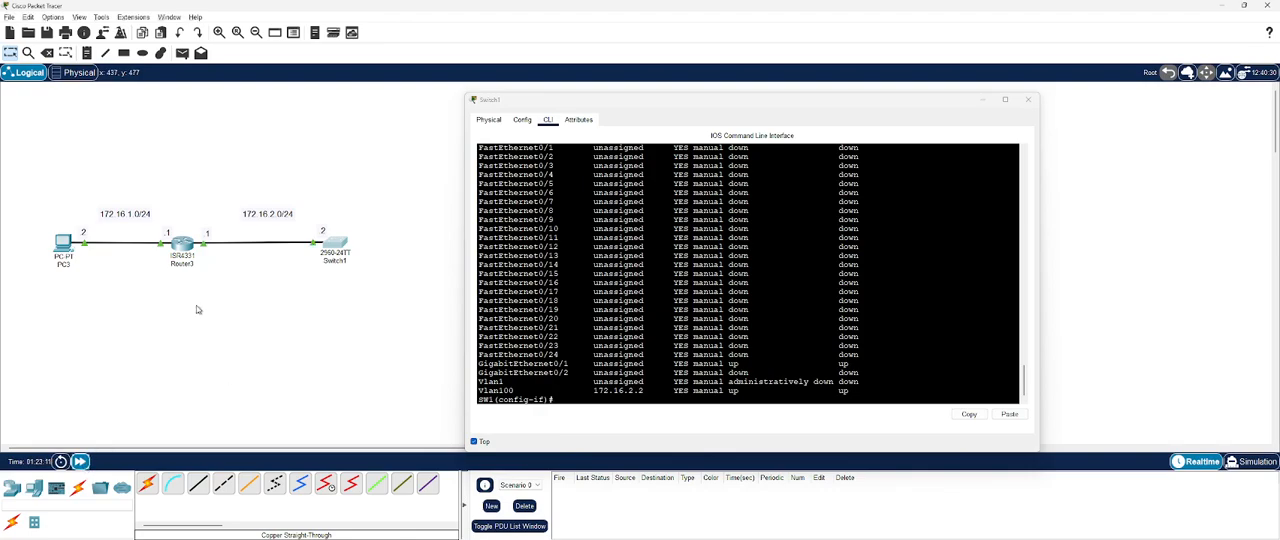
click(63, 247)
click(983, 101)
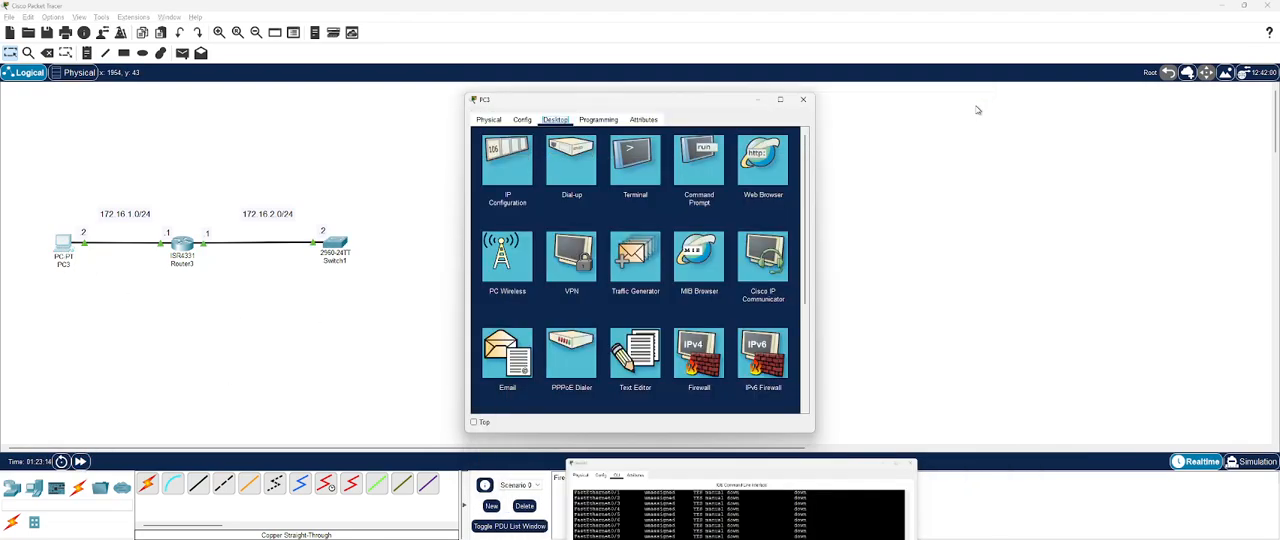
scroll(698, 312, down, 3)
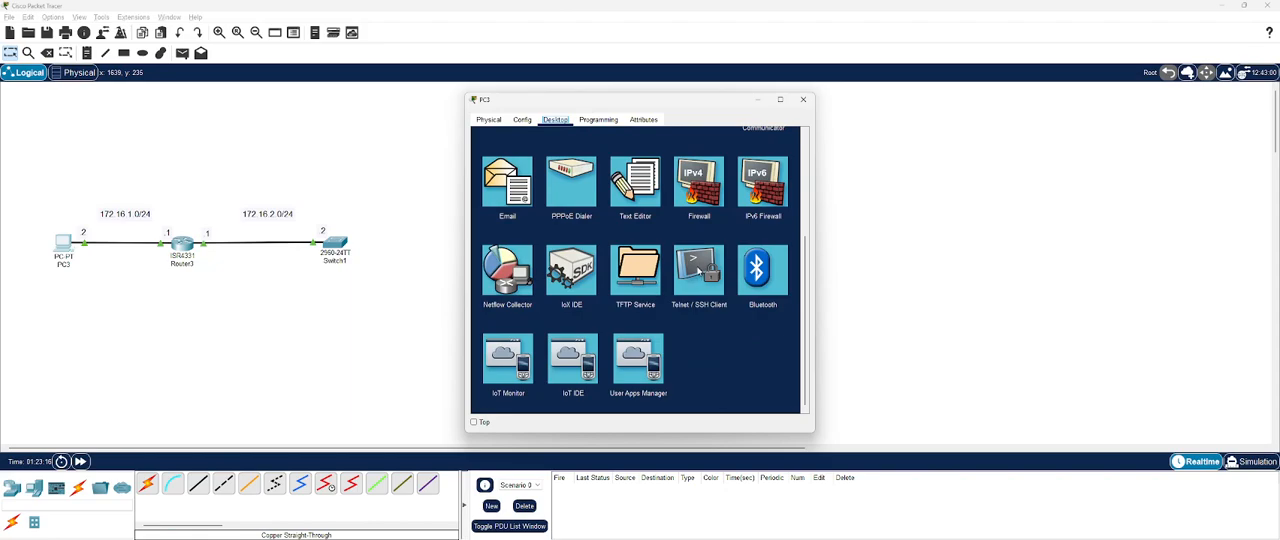
click(698, 262)
click(590, 183)
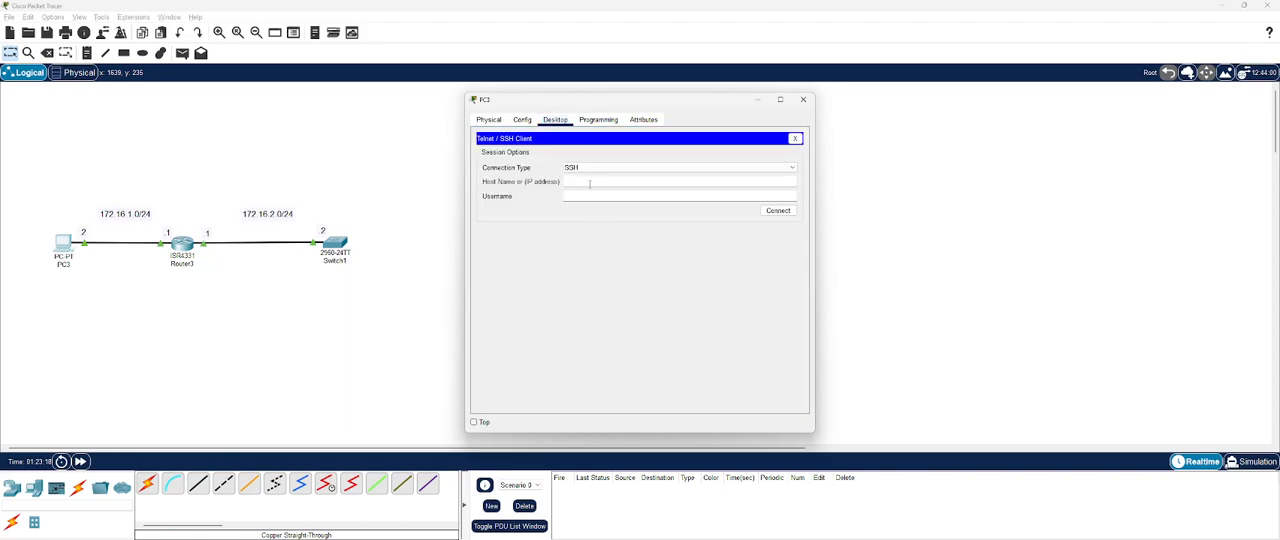
Step: Connect to 172.16.2.2 over SSH, entering the local account's username and password
text(172.16.2.2)
key(Tab)
text(bob)
click(788, 212)
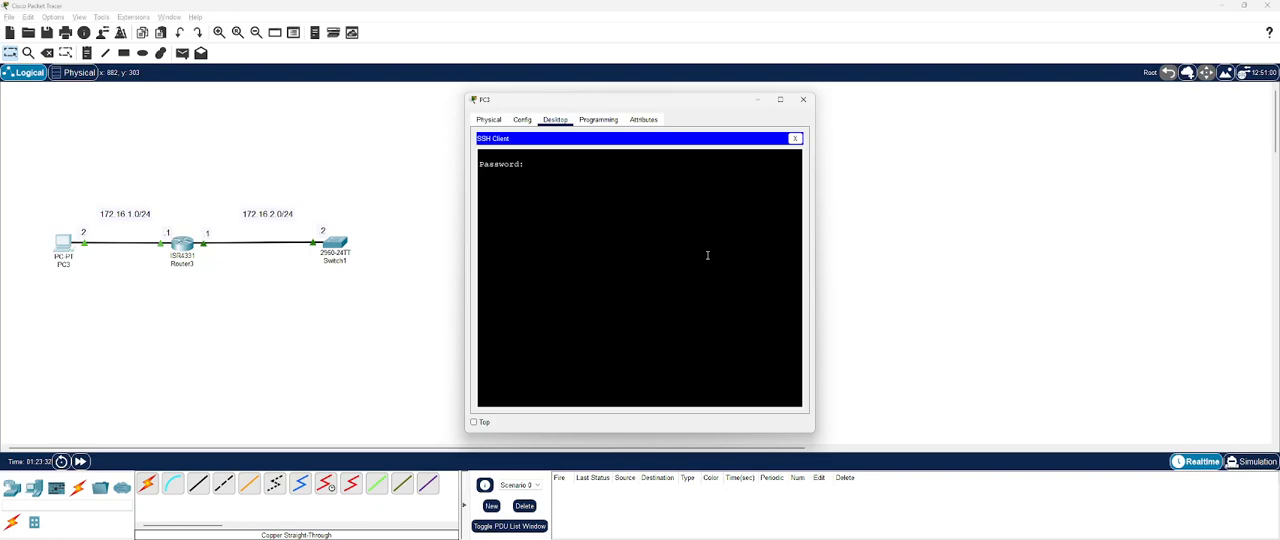
key(Return)
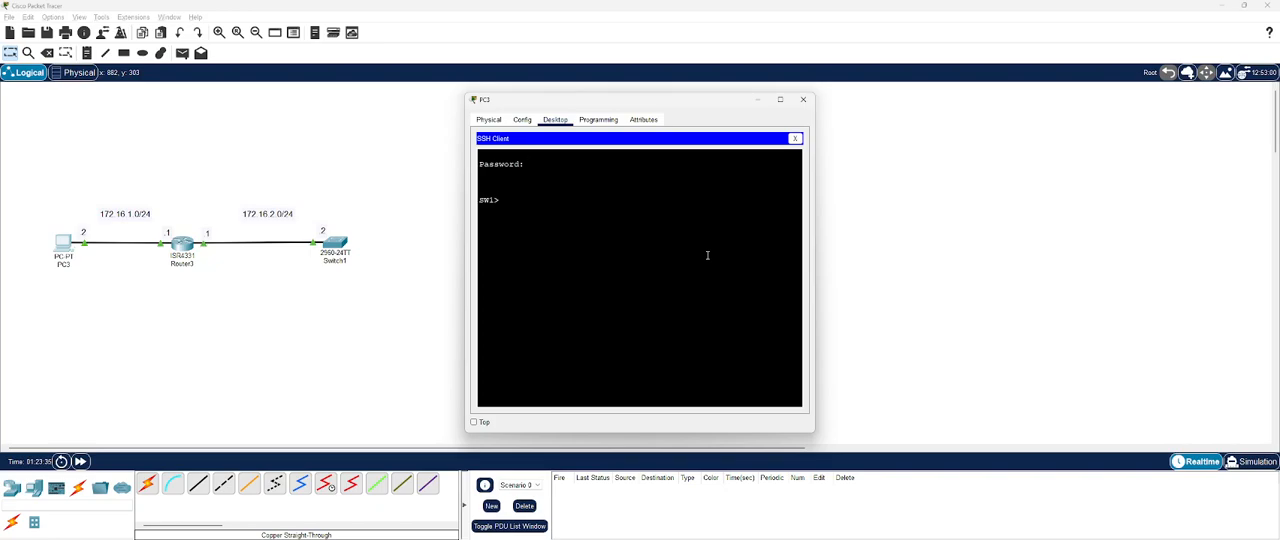